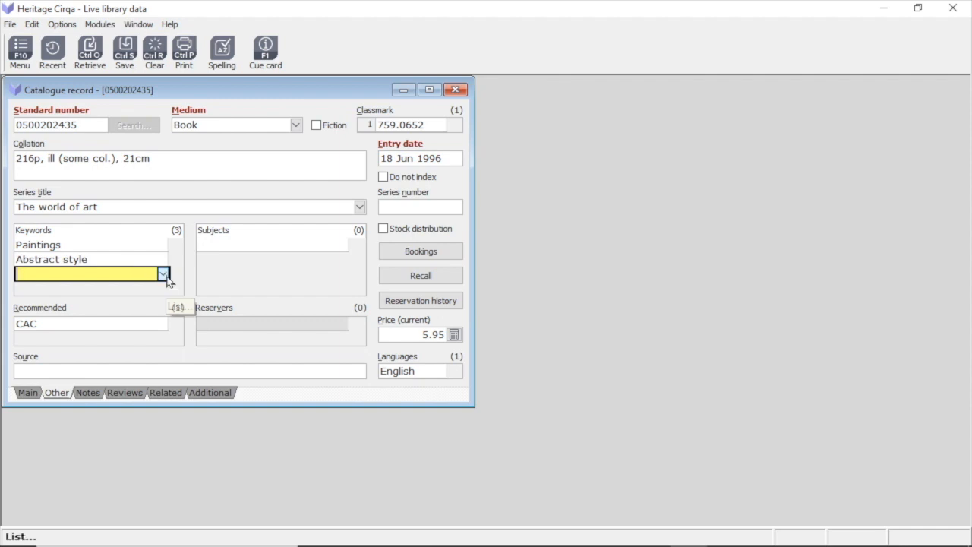
Open the Keywords Authority File from the catalogue record's empty keyword field, rebuild it, and close the list
left_click(164, 276)
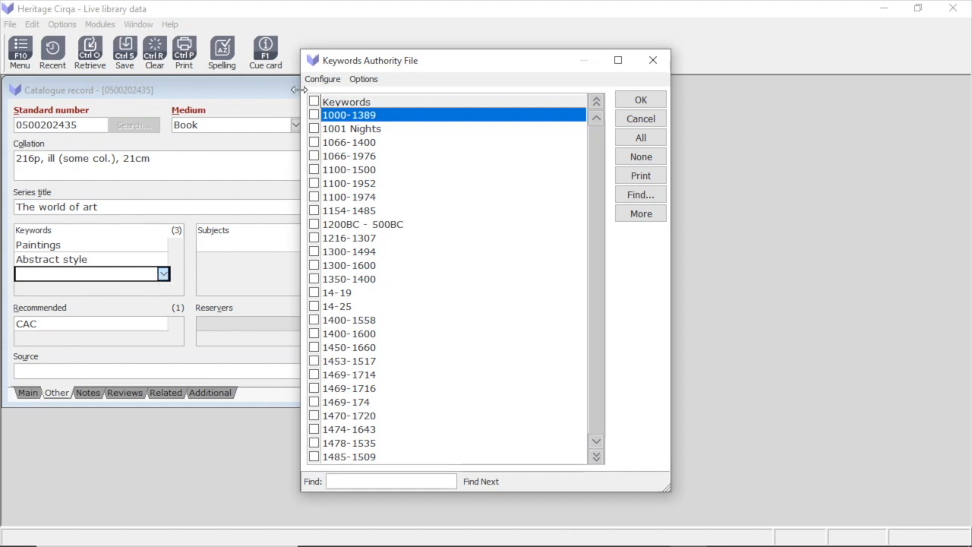
left_click(340, 82)
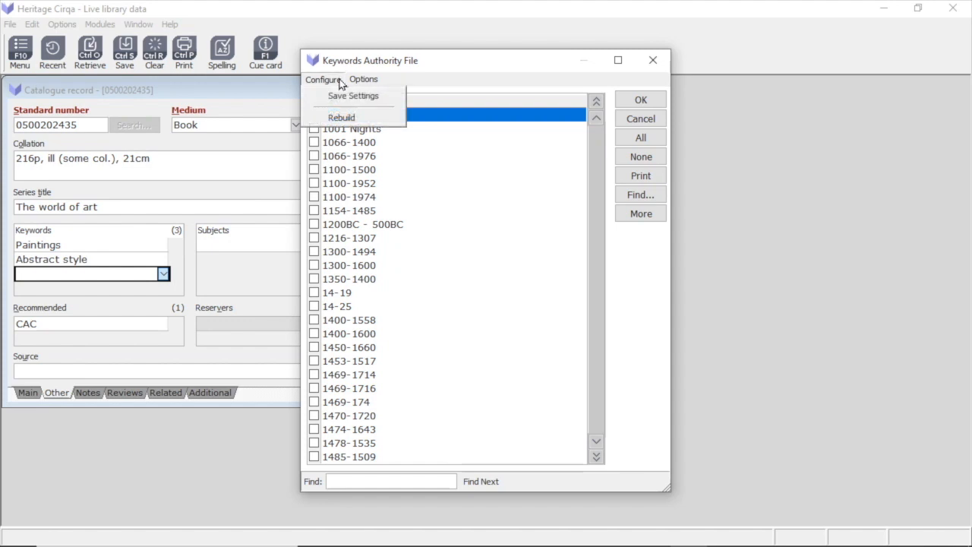
left_click(369, 122)
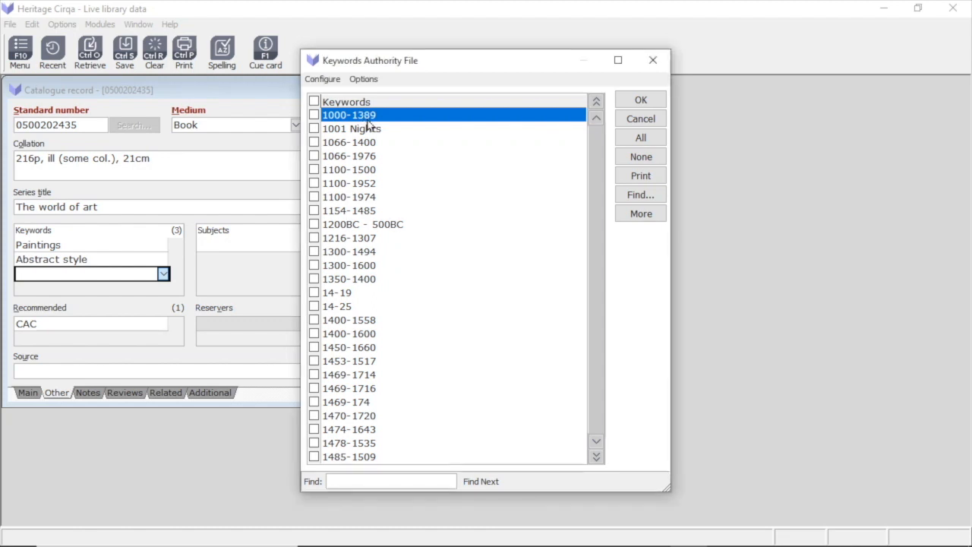
left_click(640, 101)
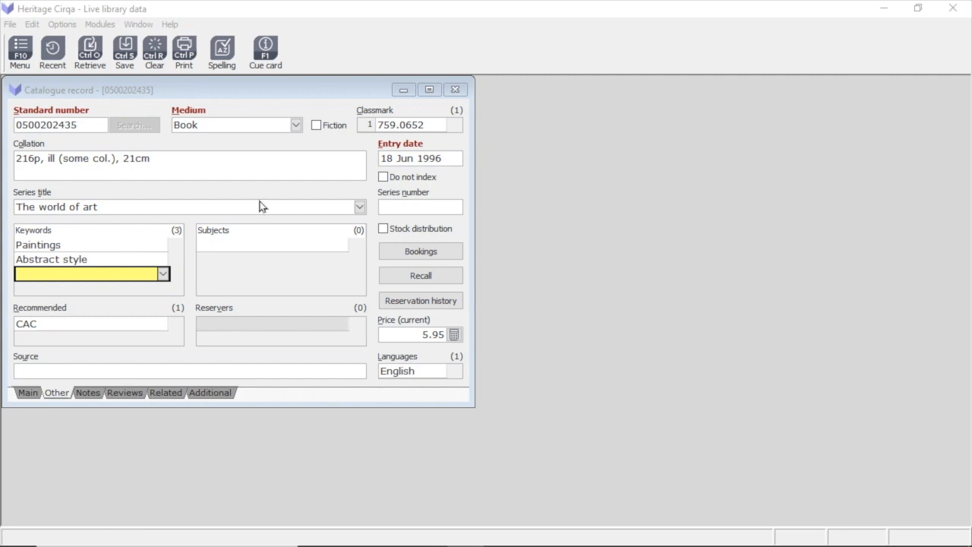
Close the catalogue record and open the Reports manager
left_click(454, 91)
left_click(454, 90)
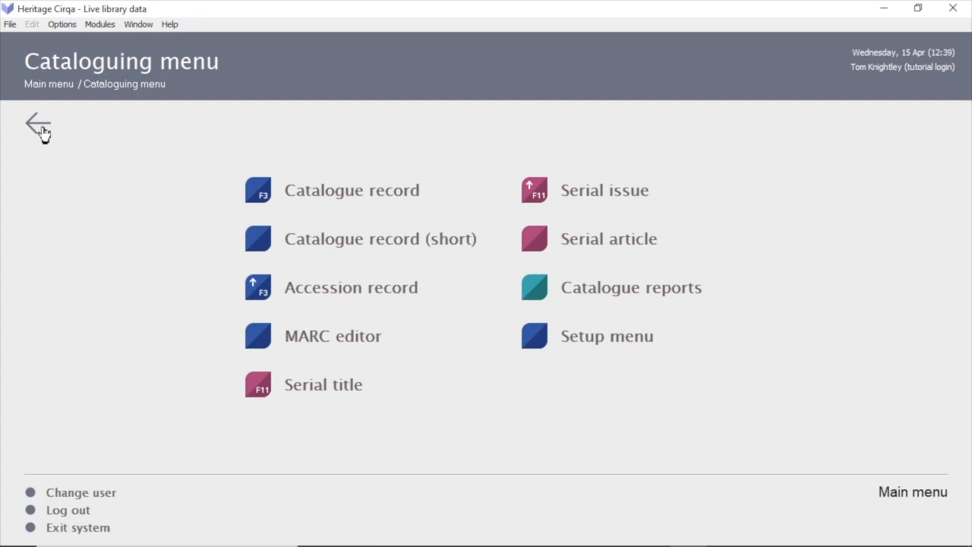
left_click(40, 125)
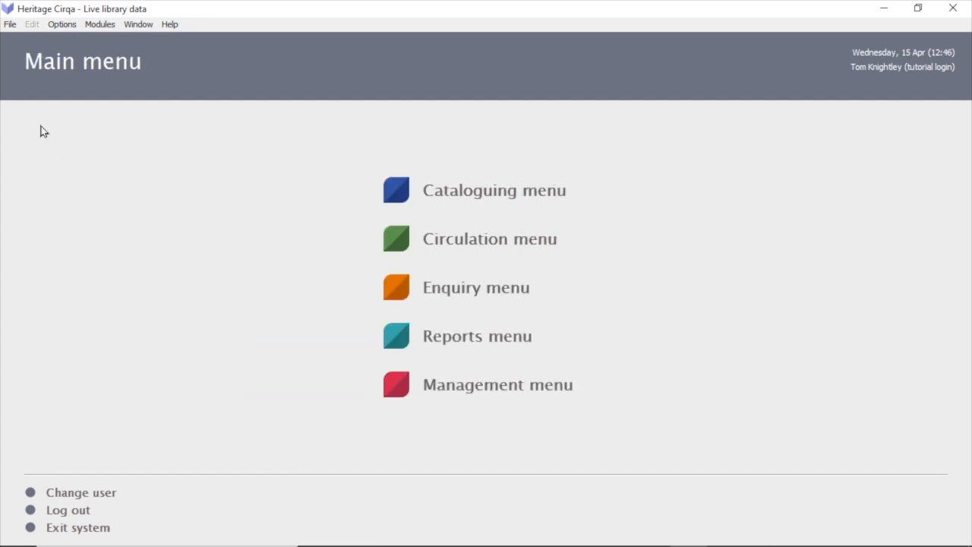
left_click(541, 342)
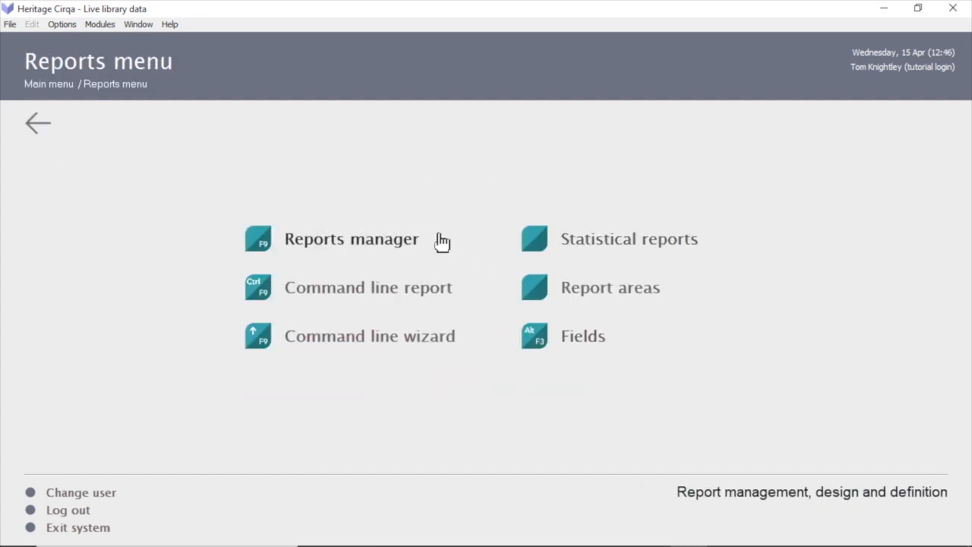
left_click(441, 240)
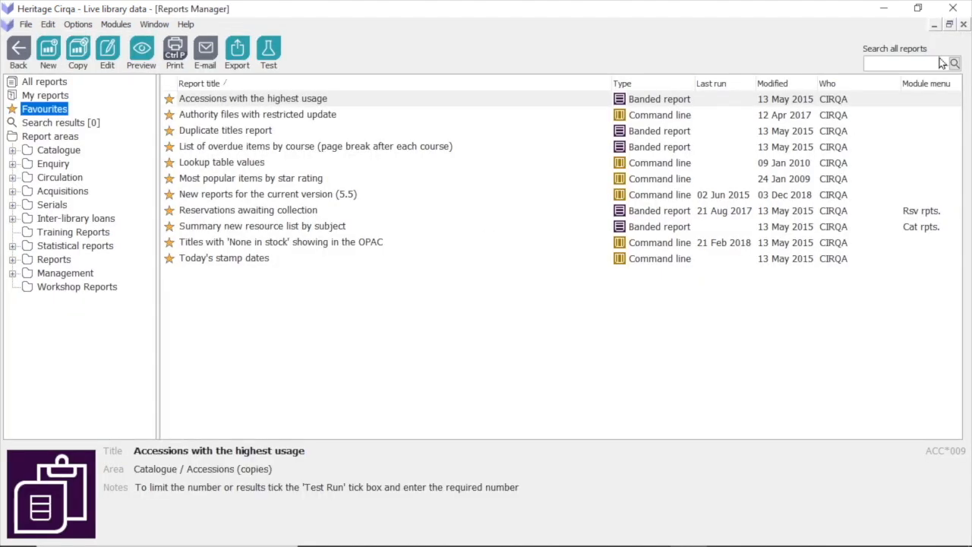
Search all reports for cs*018
left_click(928, 64)
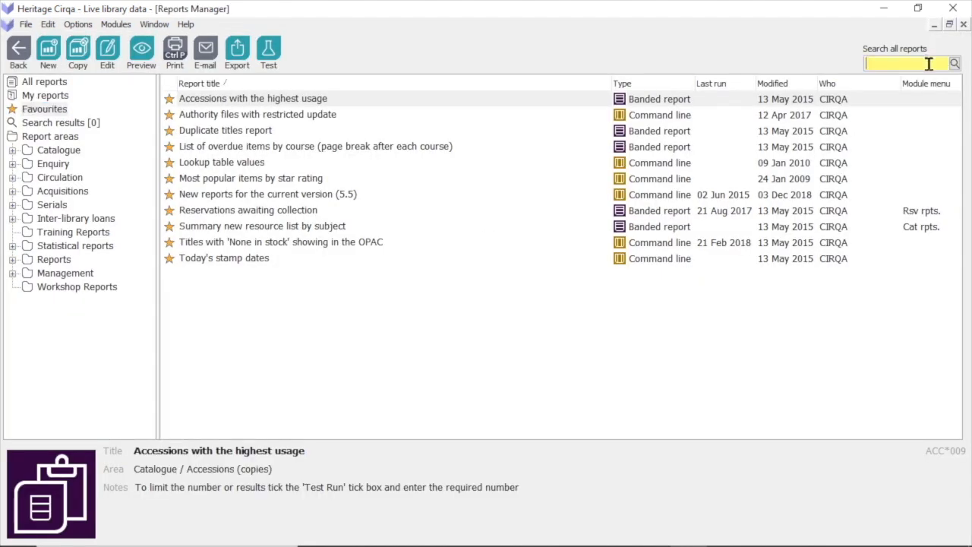
type("cs*018")
key("Return")
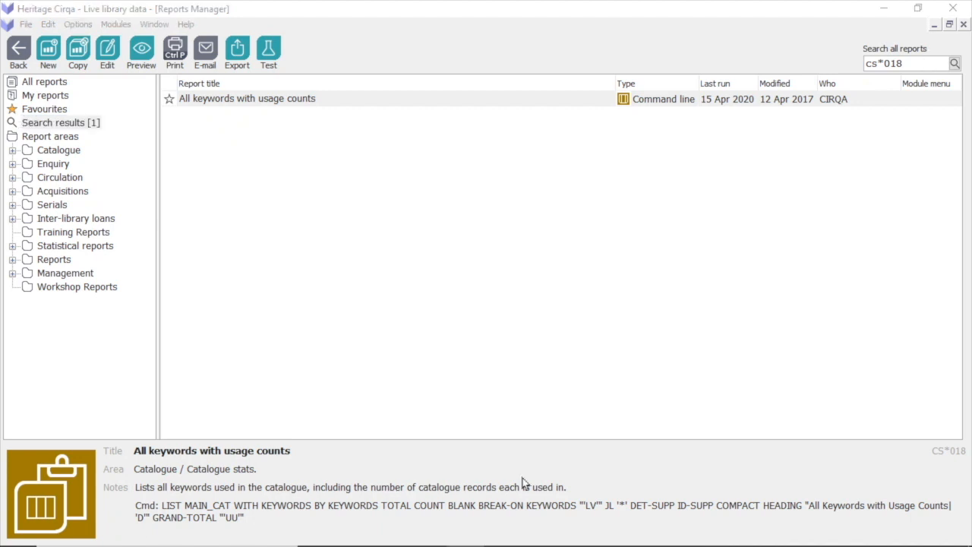
Run the "All keywords with usage counts" report in the foreground, look through the keyword list, and close the preview
left_click(436, 102)
double_click(436, 101)
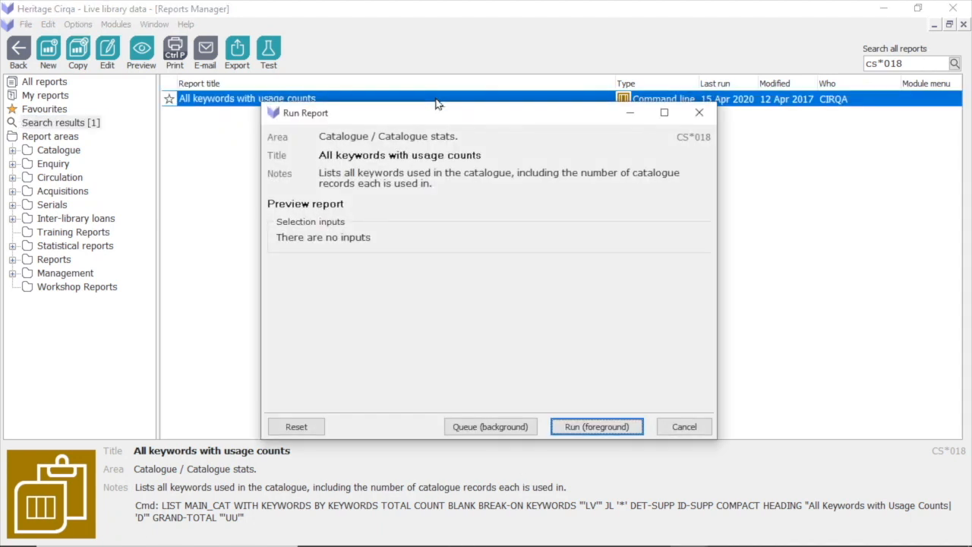
left_click(636, 428)
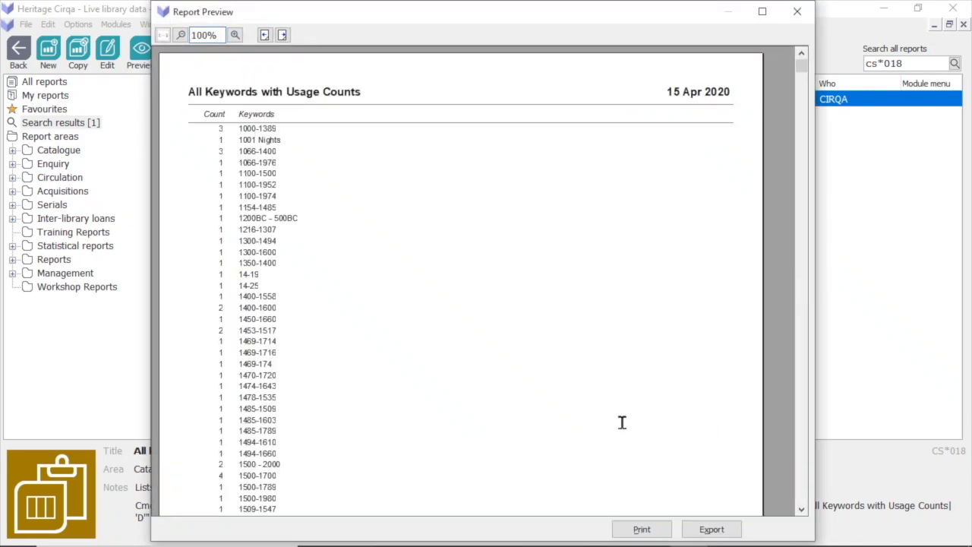
left_click_drag(805, 71, 805, 99)
left_click_drag(804, 104, 807, 136)
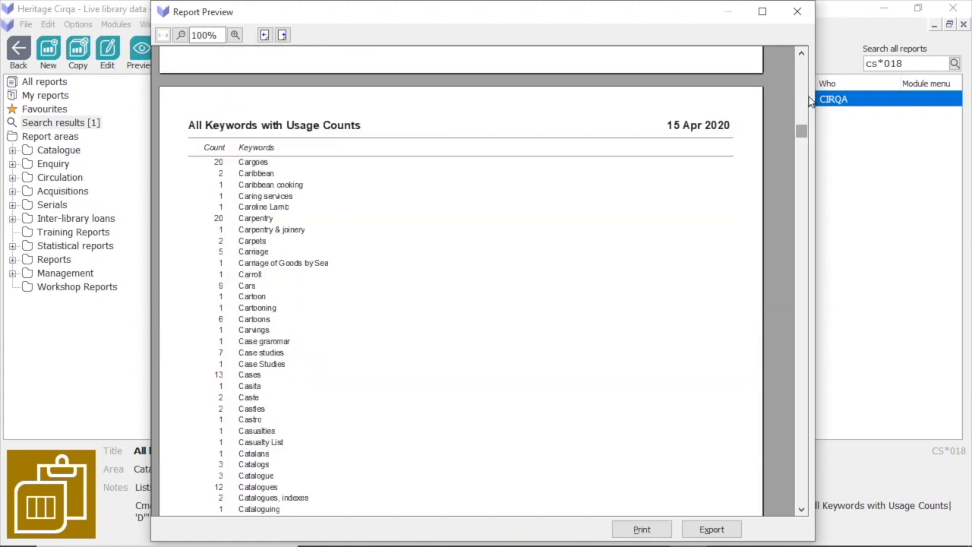
left_click(798, 12)
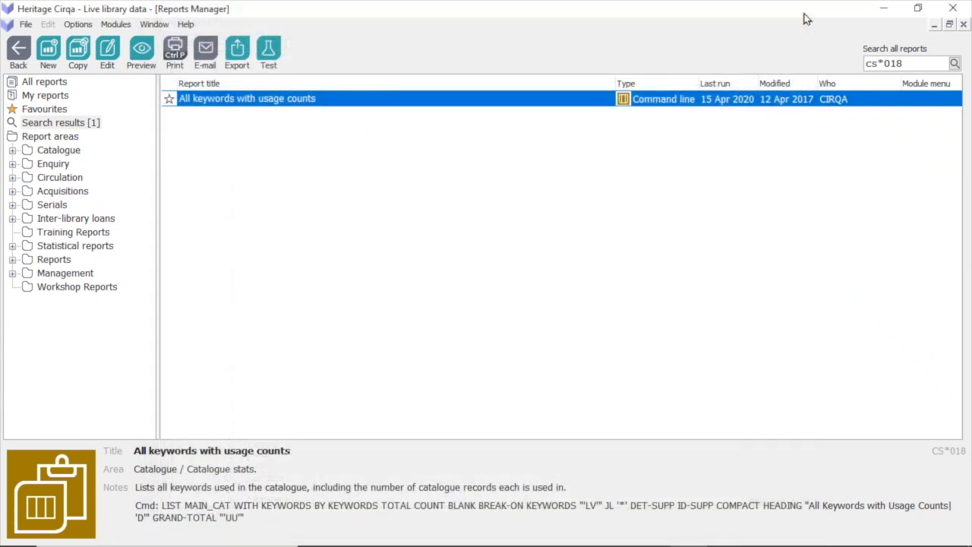
Leave the Reports manager and retrieve modification record MA9 in the Modify authority file form
left_click(19, 59)
left_click(32, 124)
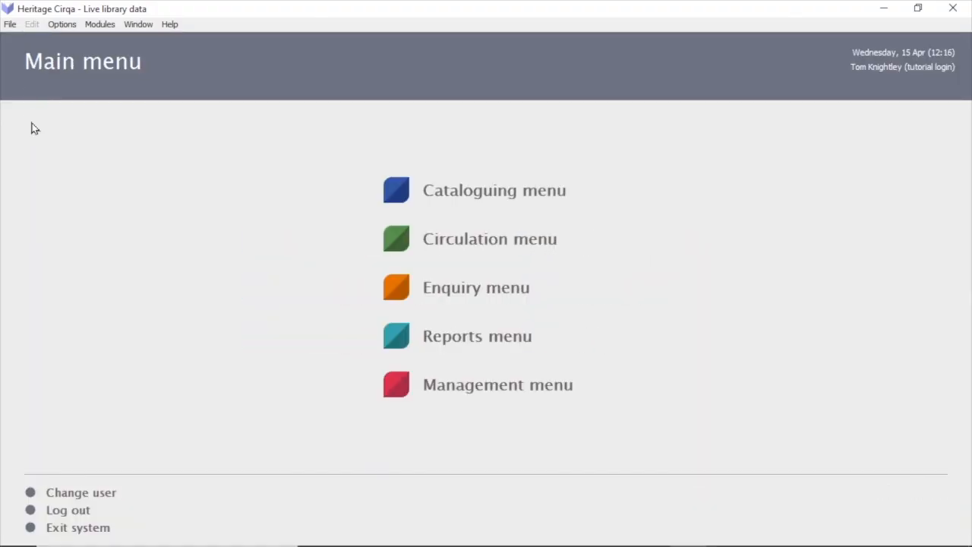
left_click(492, 389)
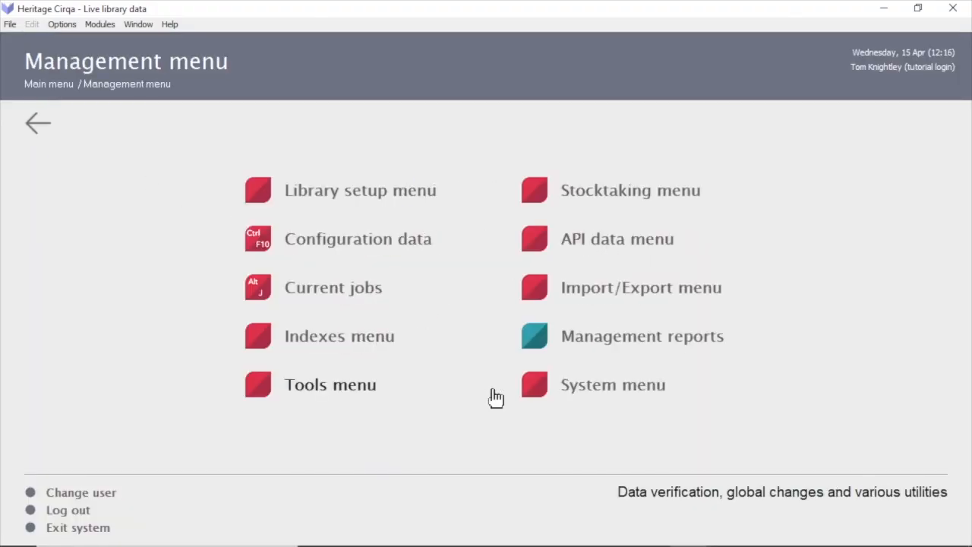
left_click(393, 340)
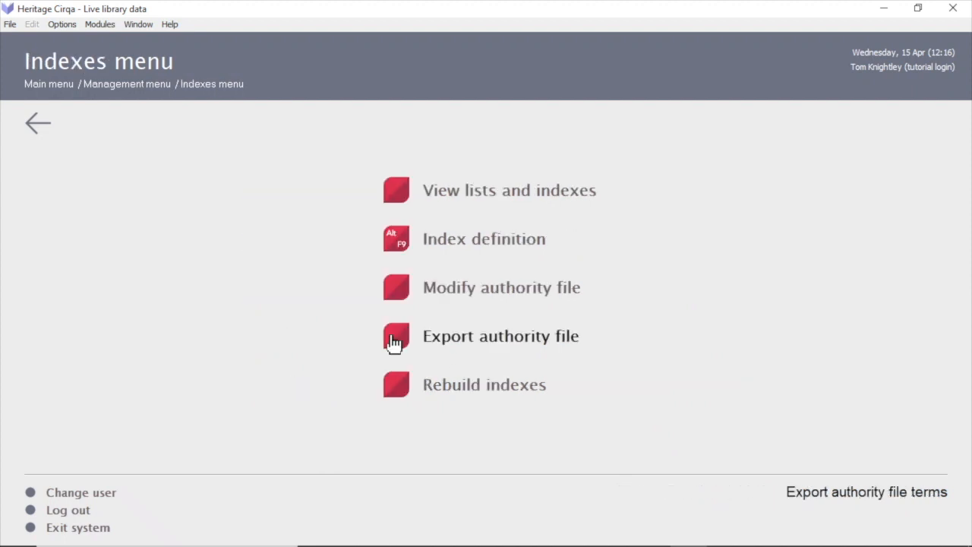
left_click(567, 290)
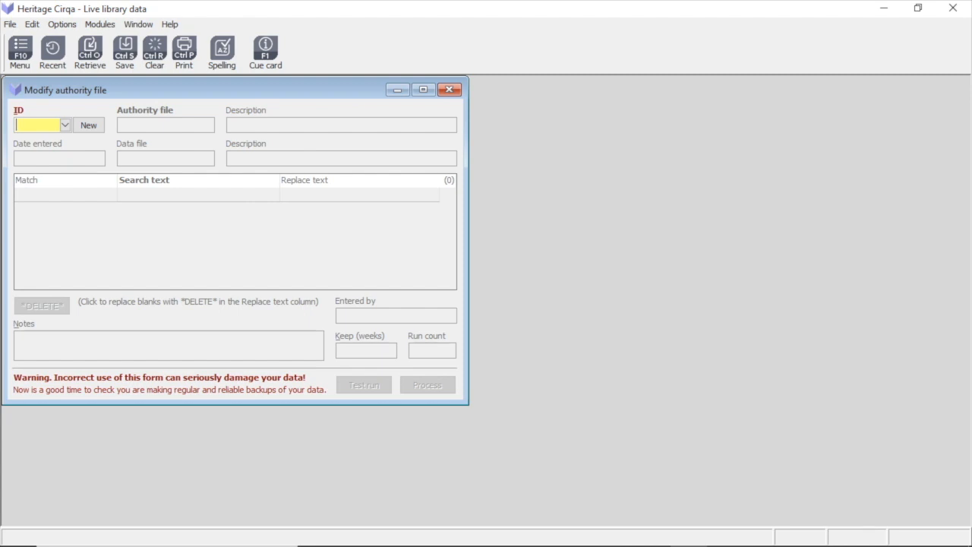
type("MA9")
key("Return")
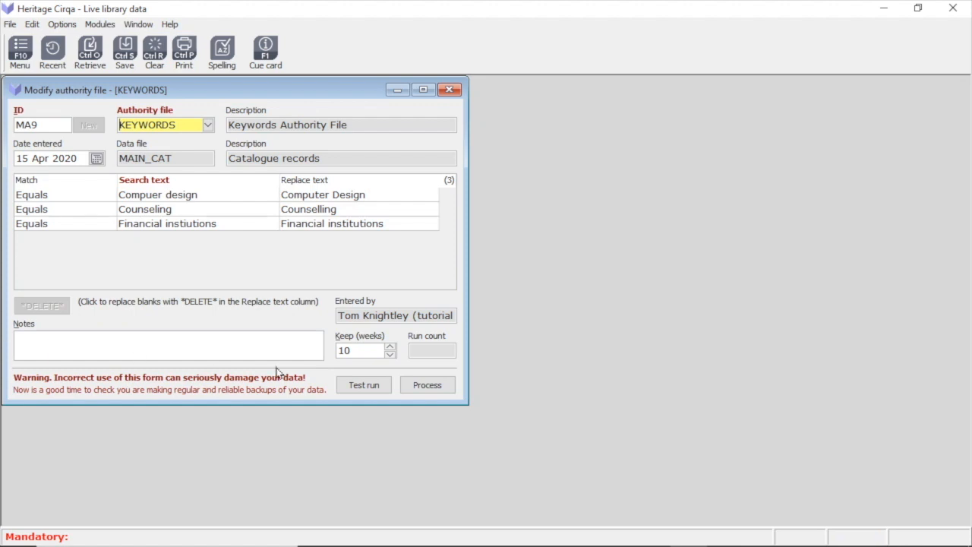
Make a test run of the KEYWORDS authority file modification, check its log, and return to the form
left_click(186, 124)
key("Tab")
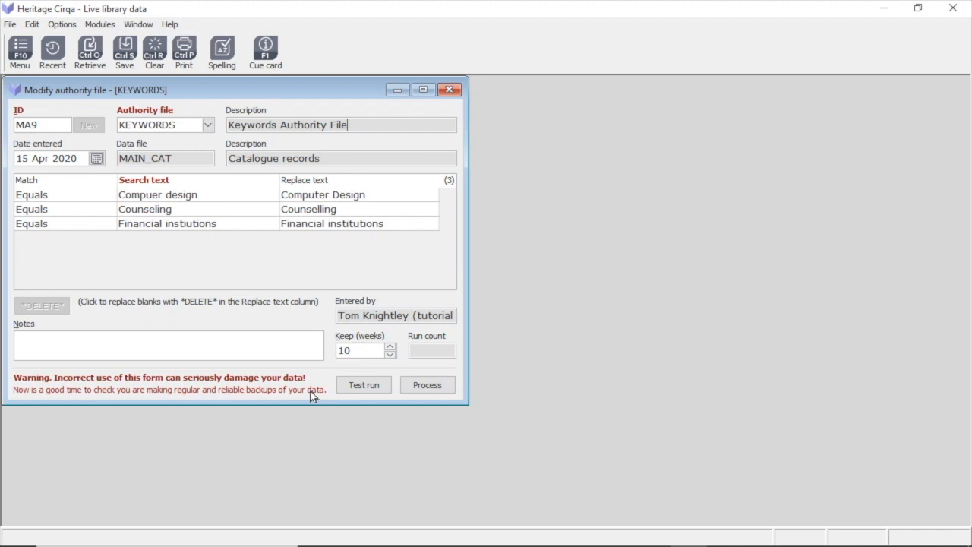
left_click(384, 389)
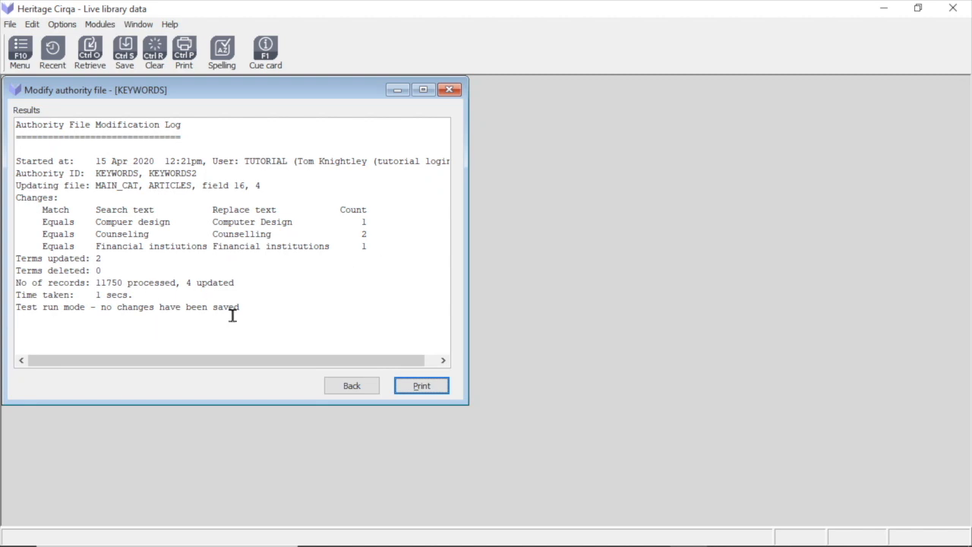
left_click(354, 387)
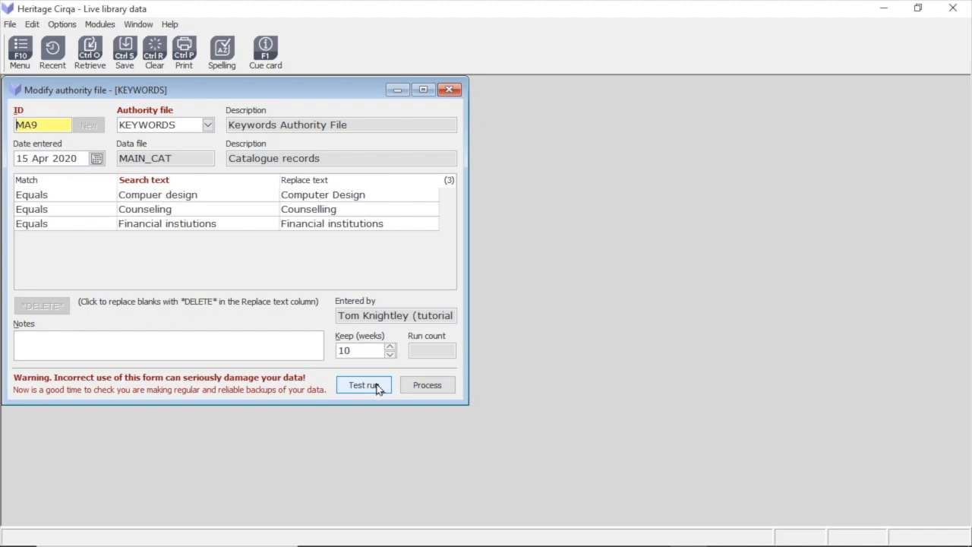
Process the keyword replacements for Compuer design, Counseling and Financial instiutions, and clear the results log
left_click(448, 389)
left_click(448, 387)
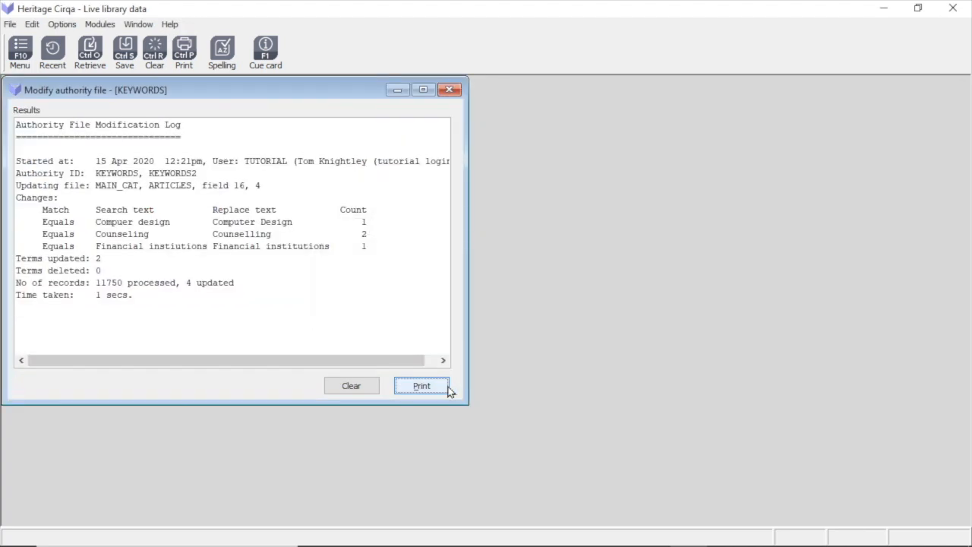
left_click(360, 386)
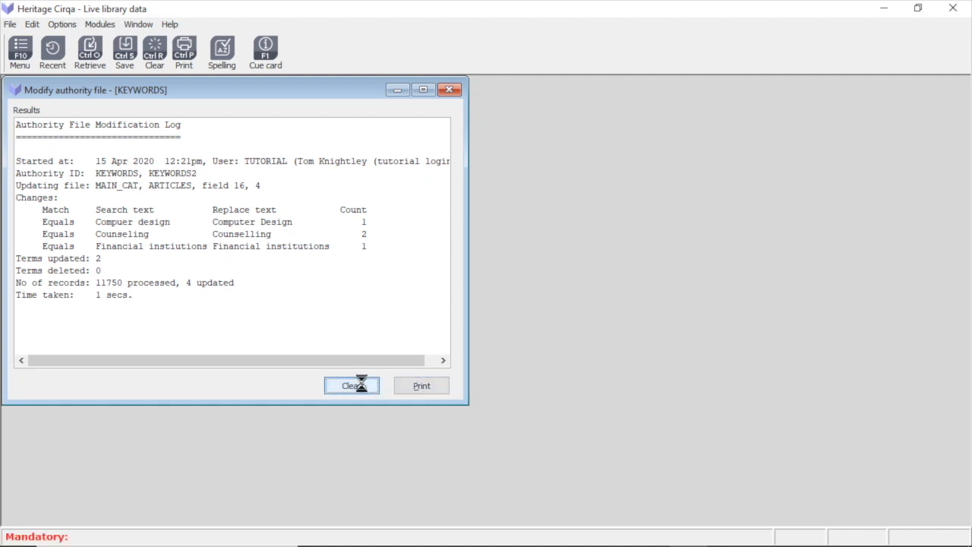